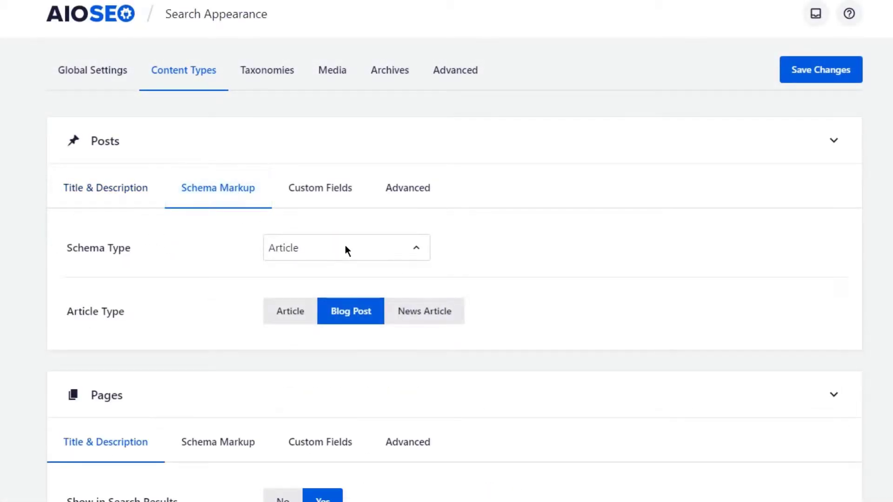
- Set the posts' default schema type to Web Page with web page type FAQ Page
left_click(345, 248)
left_click_drag(428, 296, 422, 338)
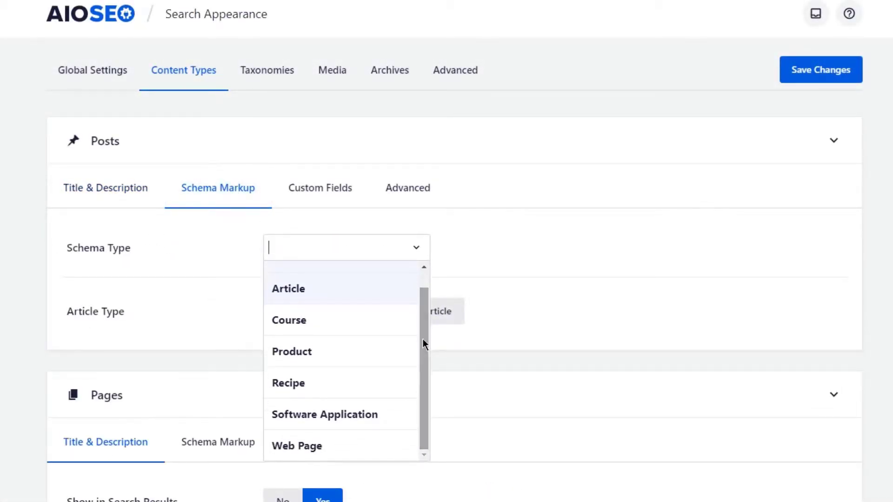
left_click(341, 445)
left_click(340, 318)
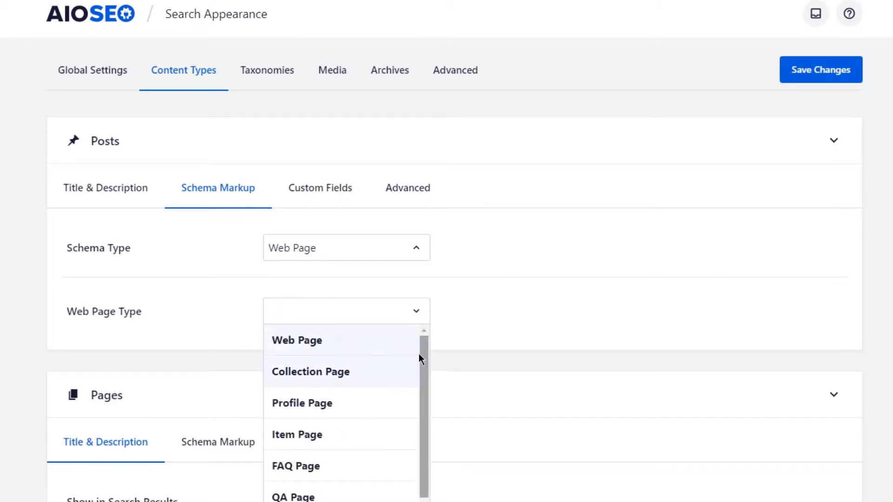
scroll(418, 357, "down", 1)
left_click(304, 454)
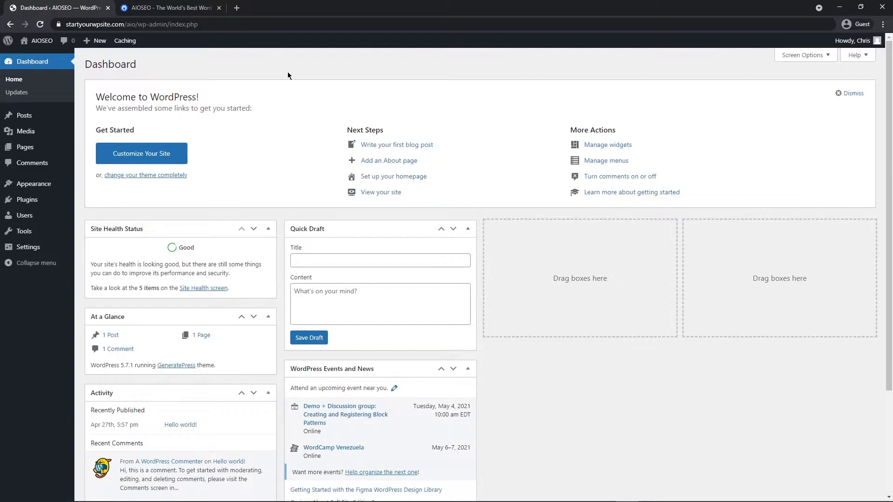
- Switch from the WordPress dashboard to the aioseo.com site
left_click(168, 8)
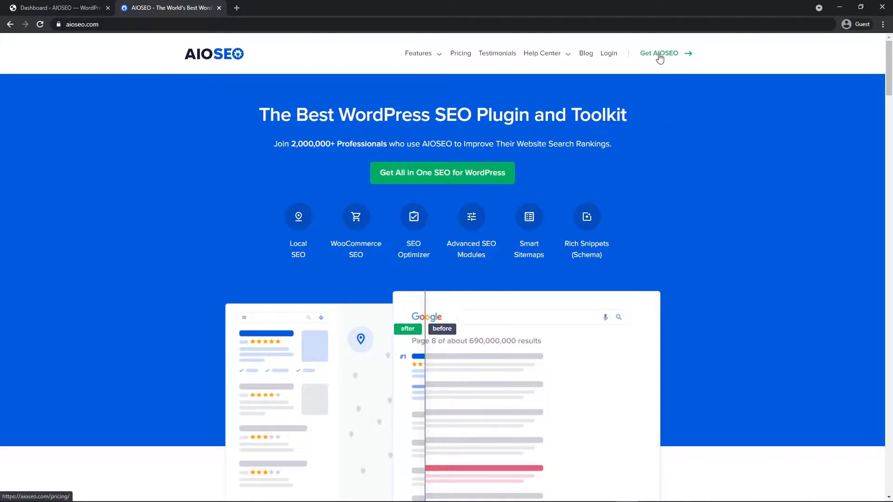
- From the aioseo.com account Downloads, download the AIOSEO Pro zip and copy the license key
left_click(609, 56)
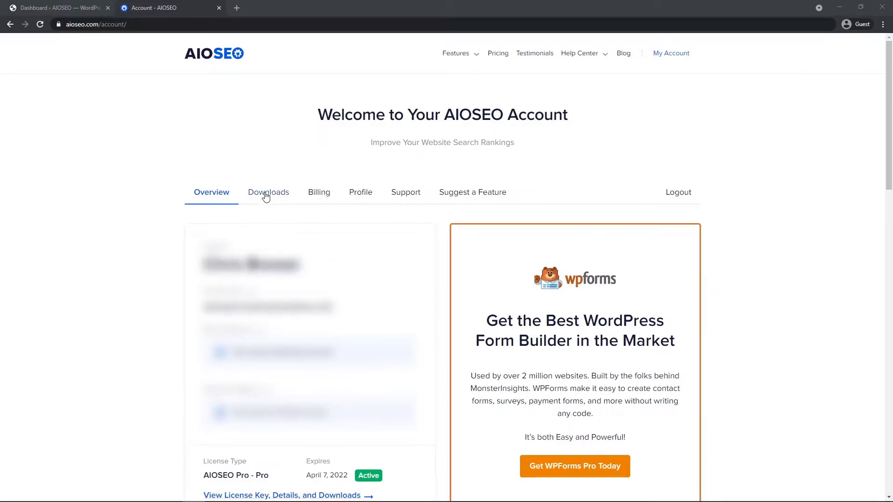
left_click(267, 195)
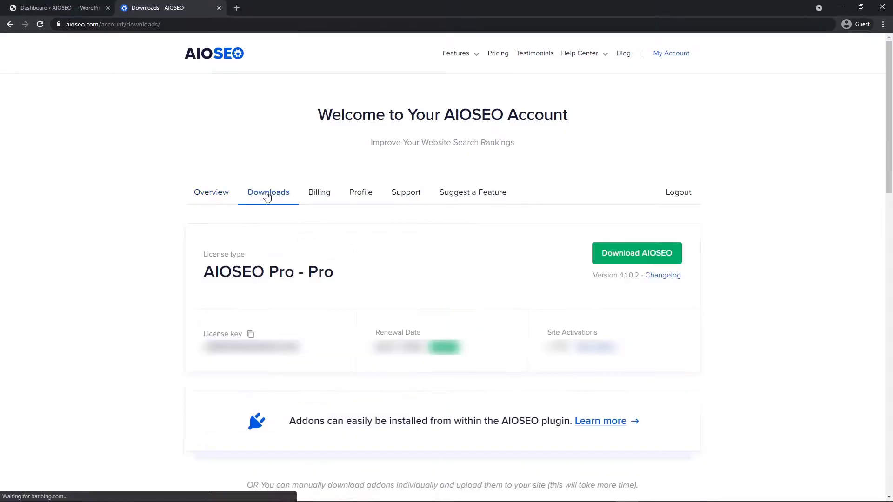
left_click(642, 255)
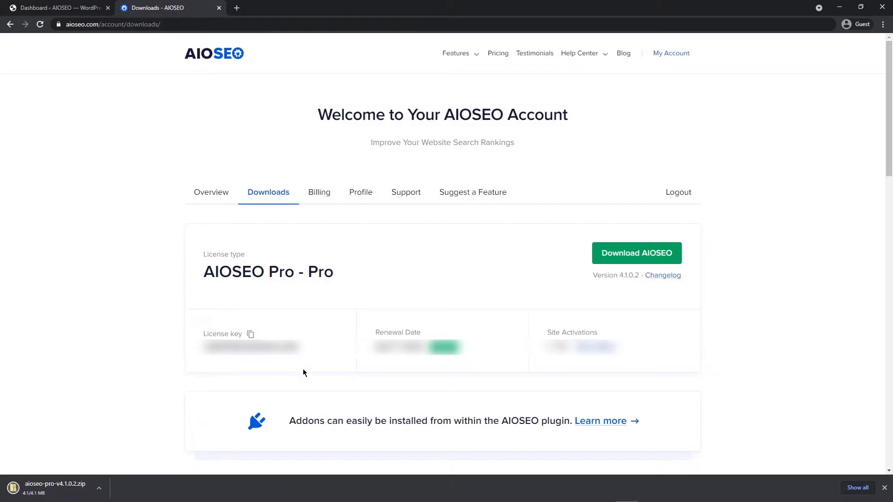
left_click(251, 335)
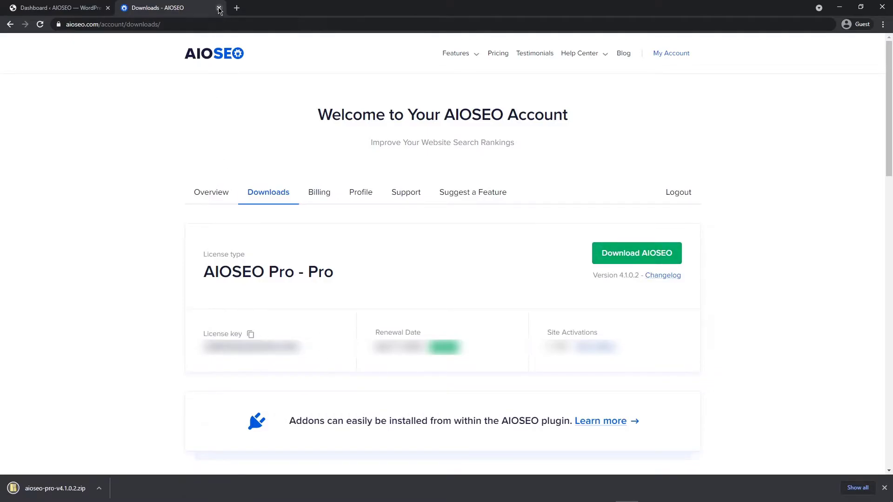
left_click(219, 7)
mouse_move(26, 199)
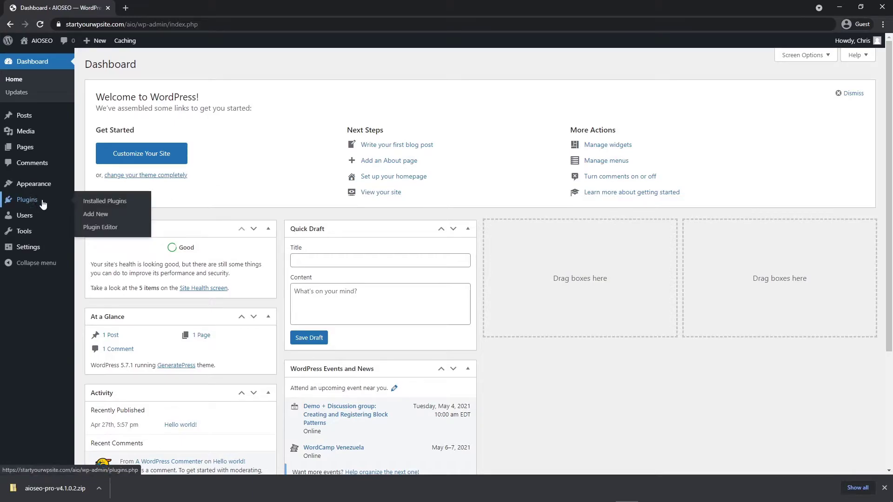
- Upload the downloaded aioseo-pro zip via Add New > Upload Plugin and install it
left_click(101, 216)
left_click(173, 67)
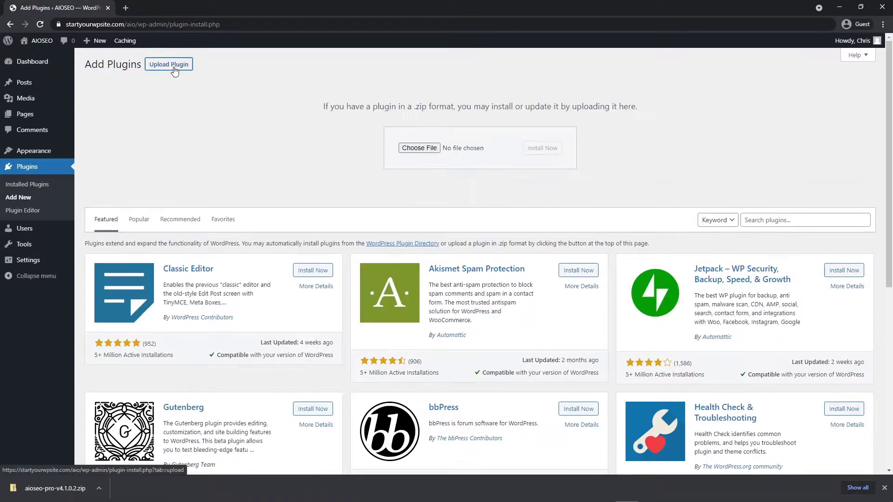
left_click_drag(57, 489, 428, 152)
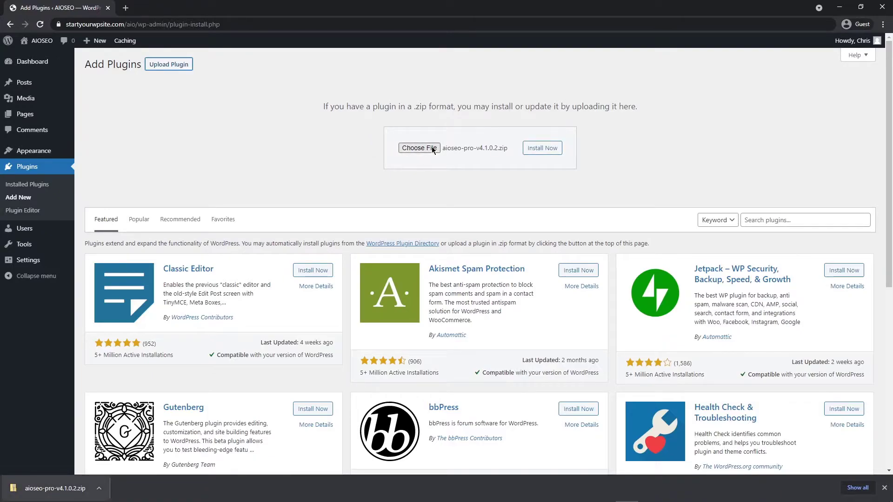
left_click(547, 150)
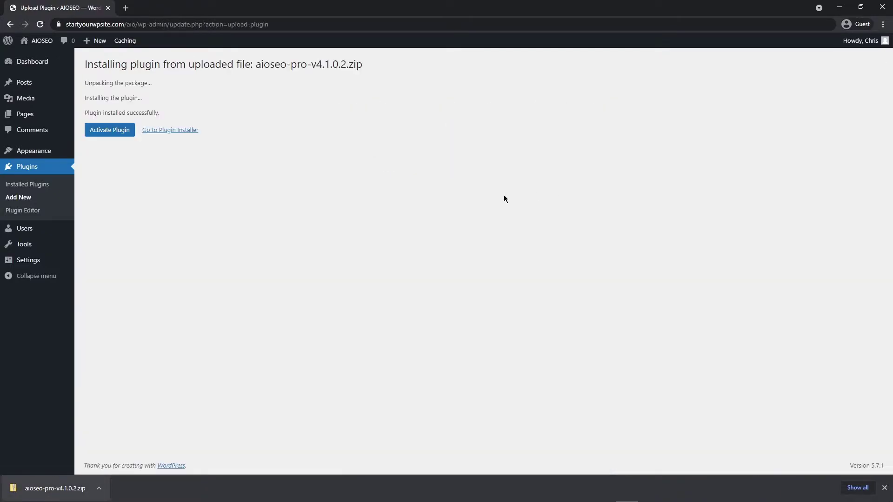
- Activate AIOSEO Pro and skip the setup wizard back to its dashboard
left_click(119, 132)
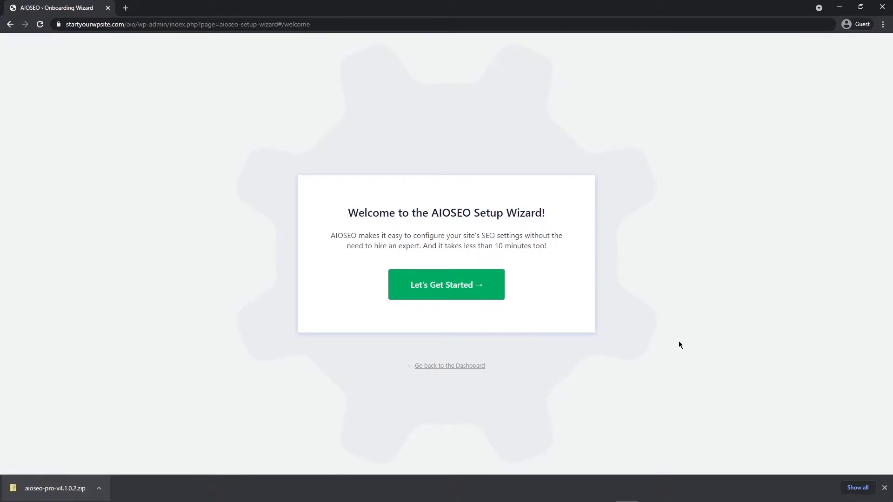
left_click(884, 488)
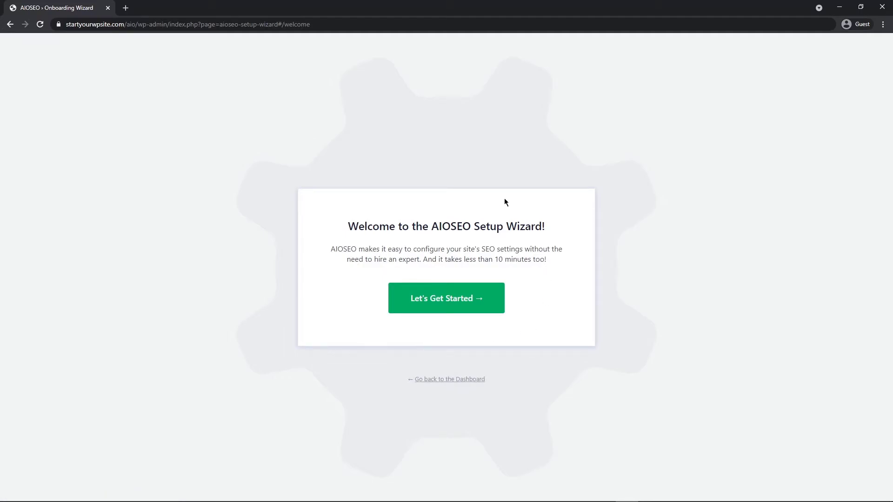
left_click(434, 381)
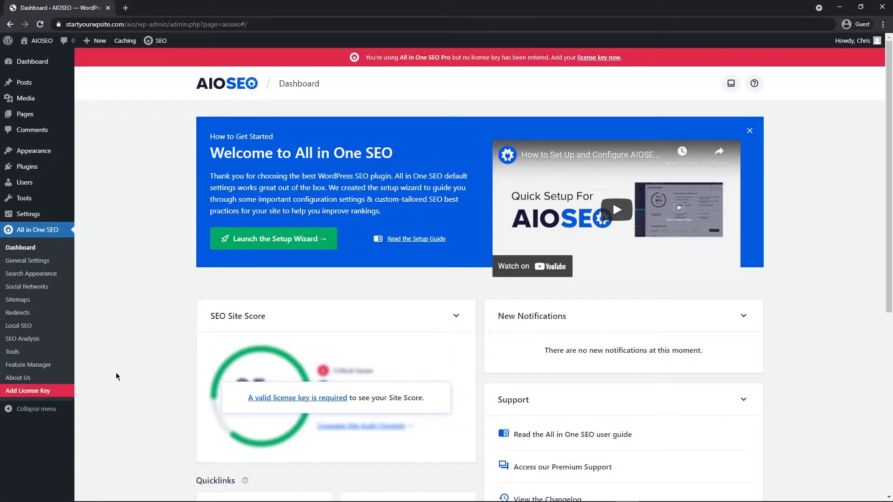
- Paste the copied license key and connect it to activate the Pro plan
left_click(25, 393)
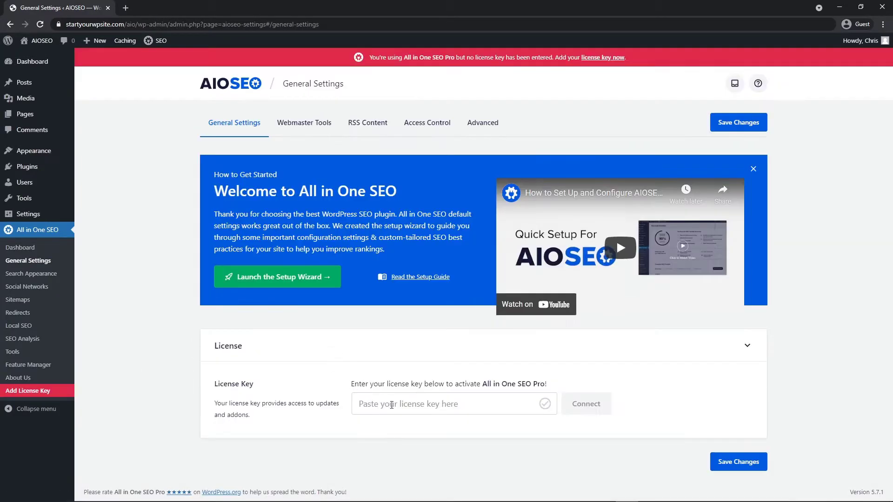
left_click(418, 405)
key("ctrl+v")
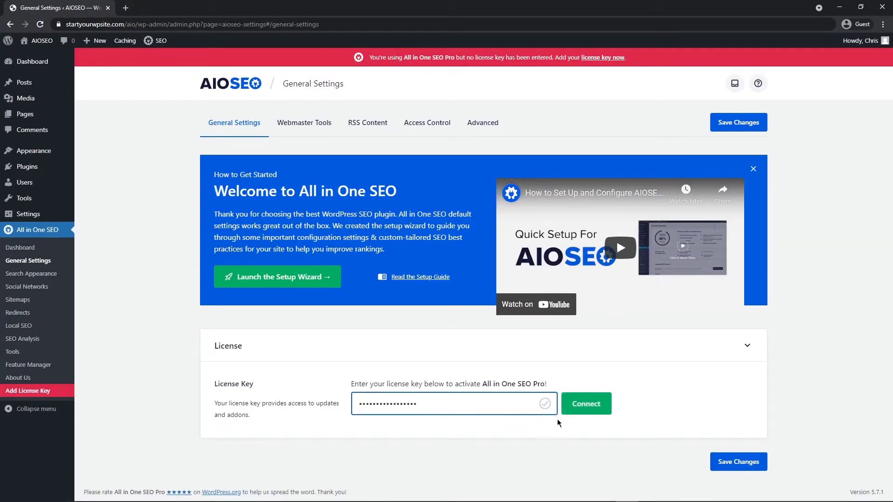
left_click(586, 404)
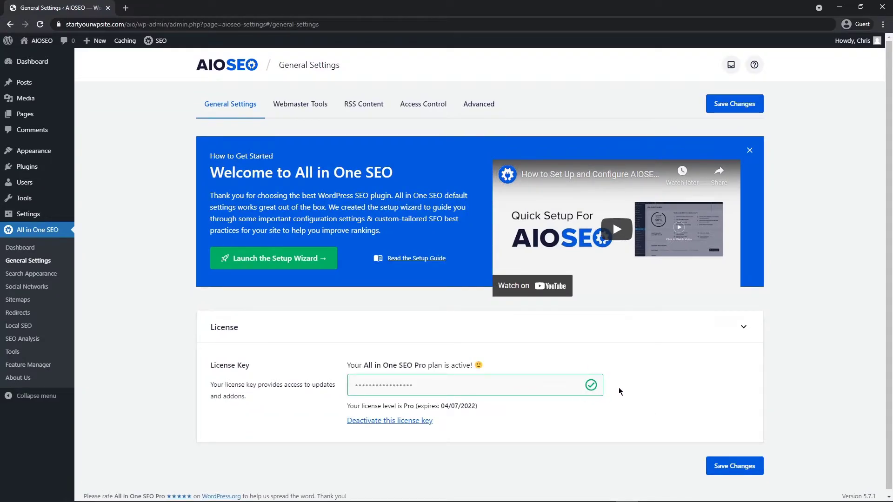
left_click(37, 276)
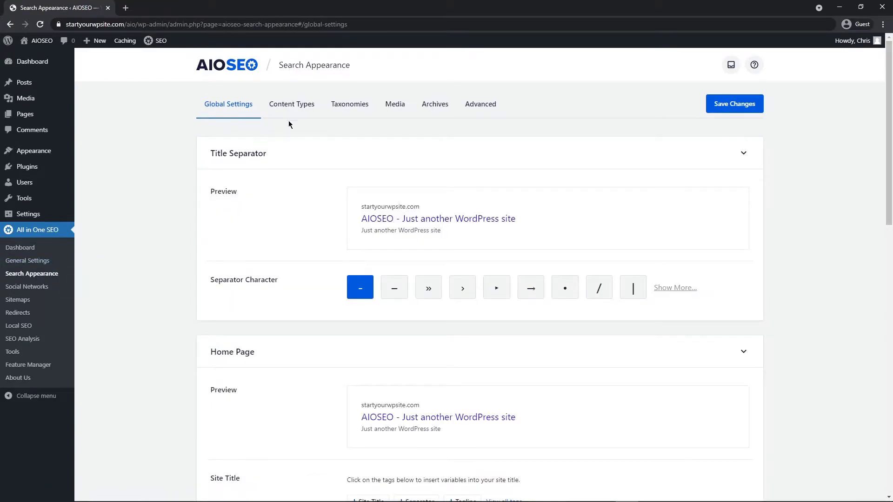
- Under Content Types, set Posts schema to Web Page with the FAQ Page type
left_click(293, 106)
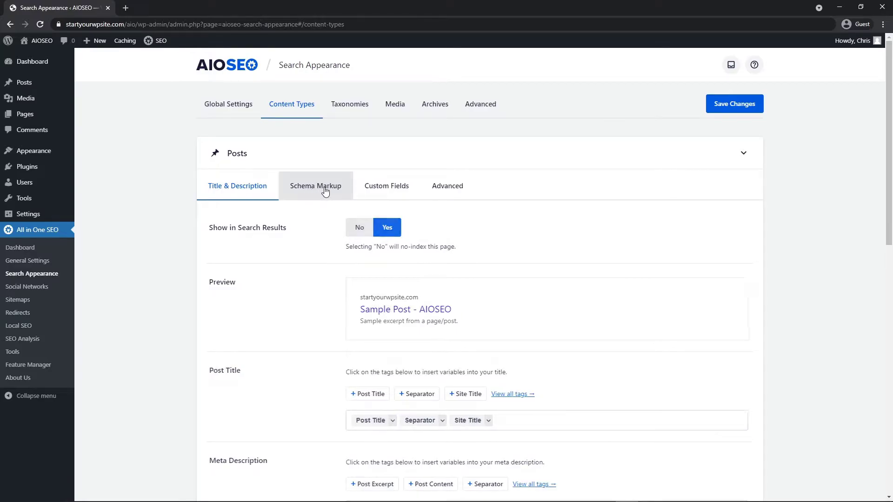
left_click(325, 190)
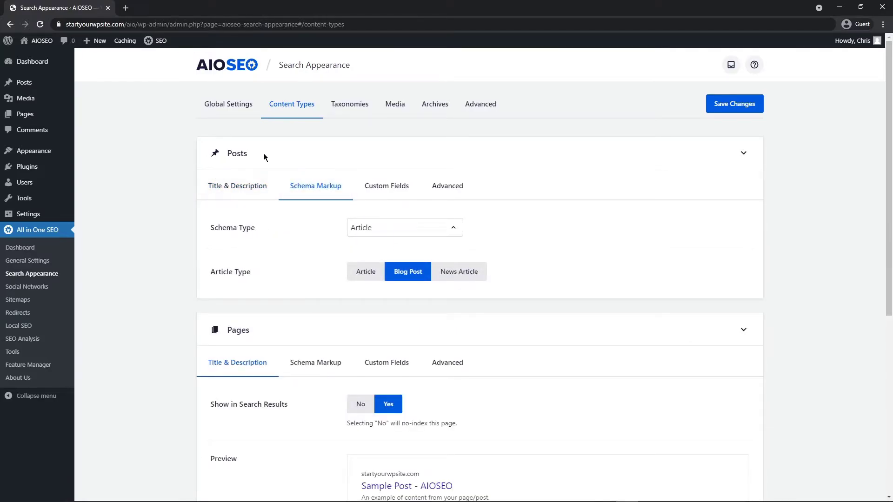
scroll(180, 244, "down", 2)
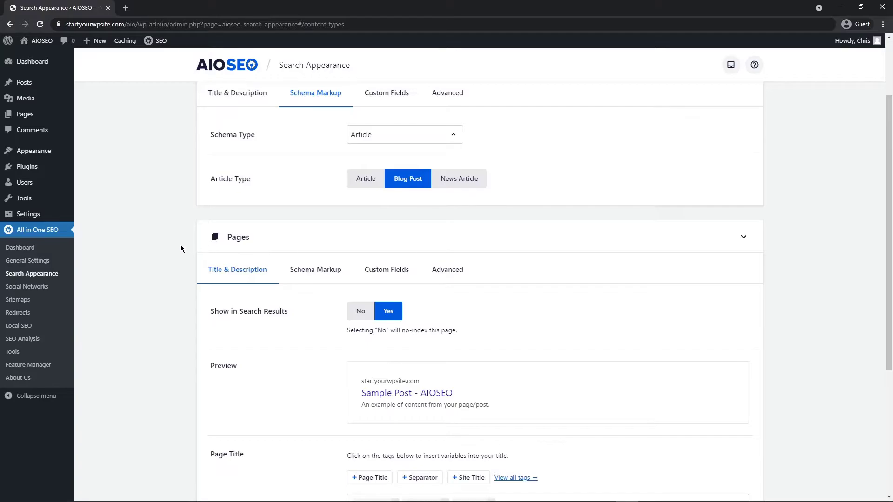
scroll(180, 248, "up", 2)
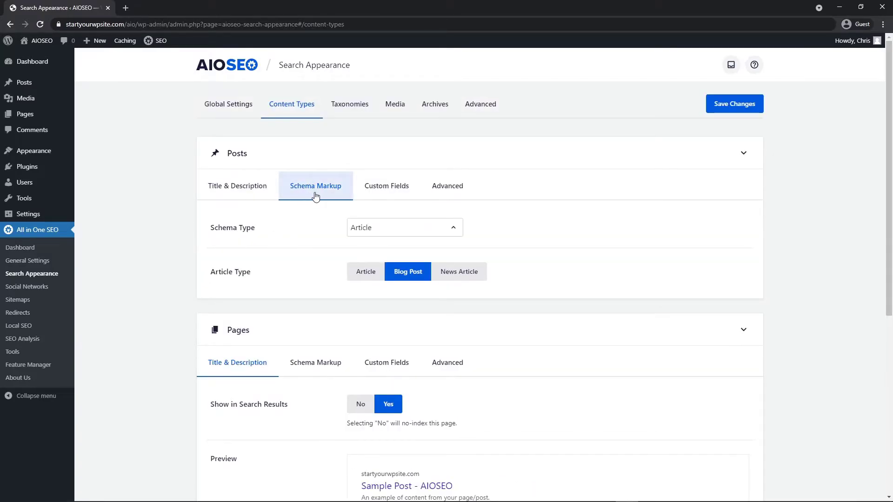
left_click(425, 232)
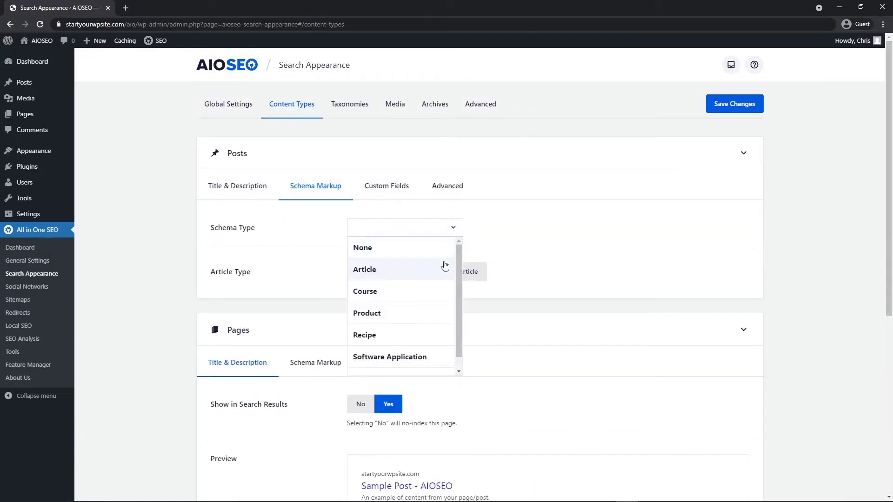
scroll(445, 353, "down", 1)
left_click(380, 367)
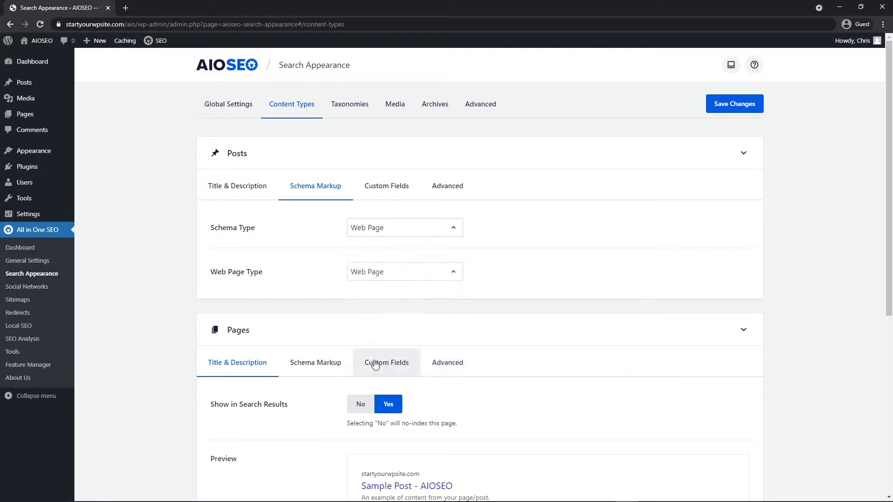
left_click(448, 274)
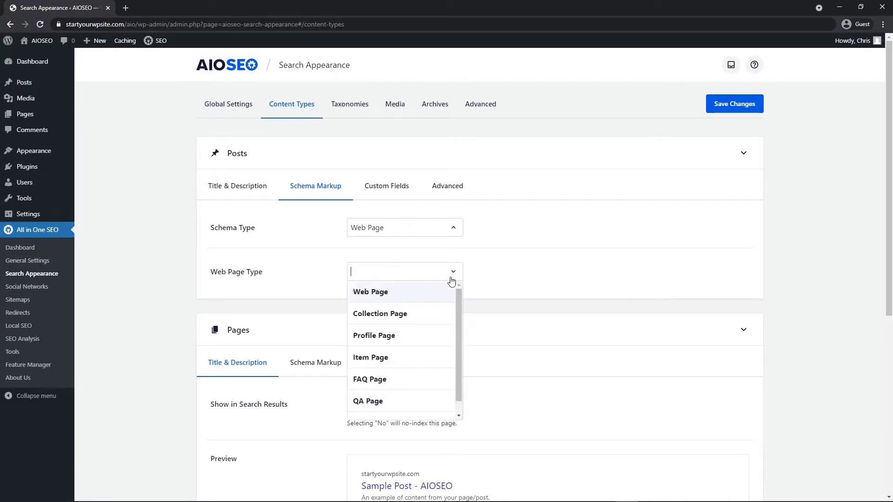
scroll(413, 358, "down", 1)
left_click(375, 366)
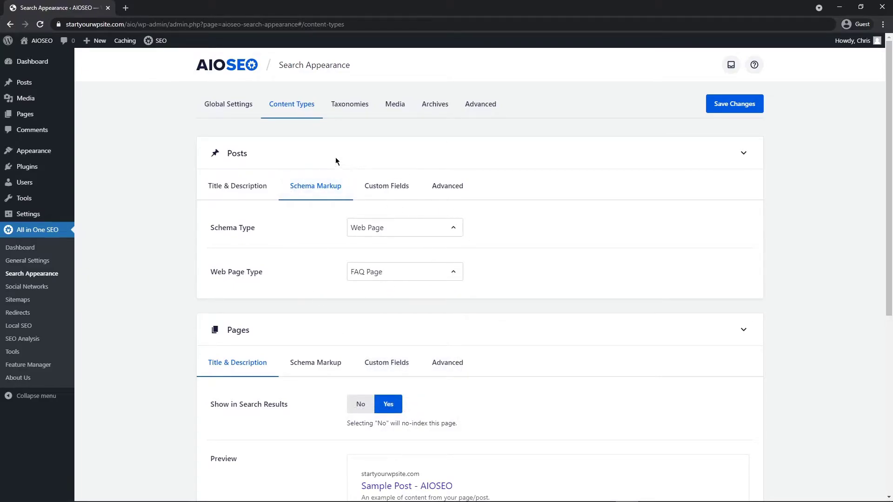
scroll(318, 244, "down", 2)
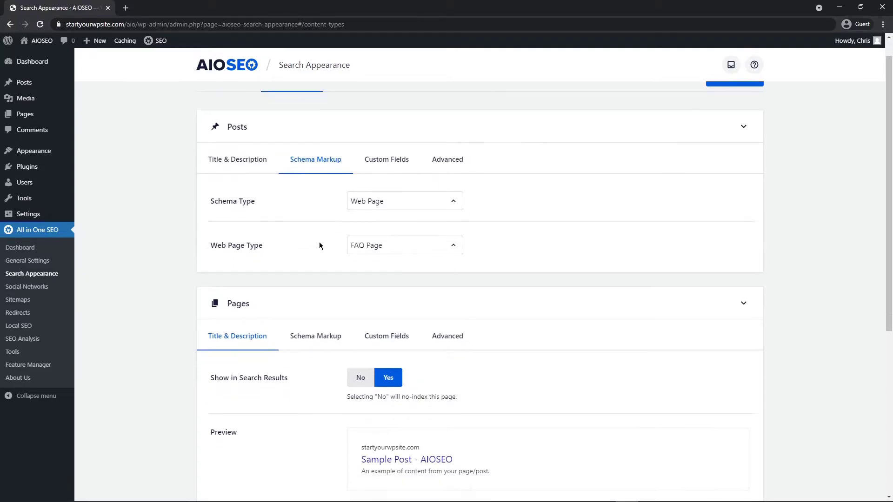
- Set Pages to the FAQ Page web page type as well and save the changes
left_click(317, 226)
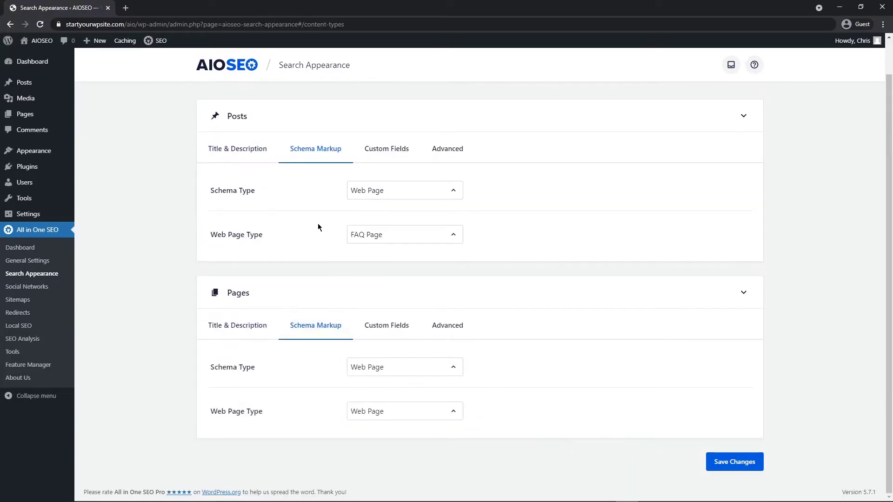
left_click(440, 413)
left_click(381, 362)
scroll(595, 395, "up", 1)
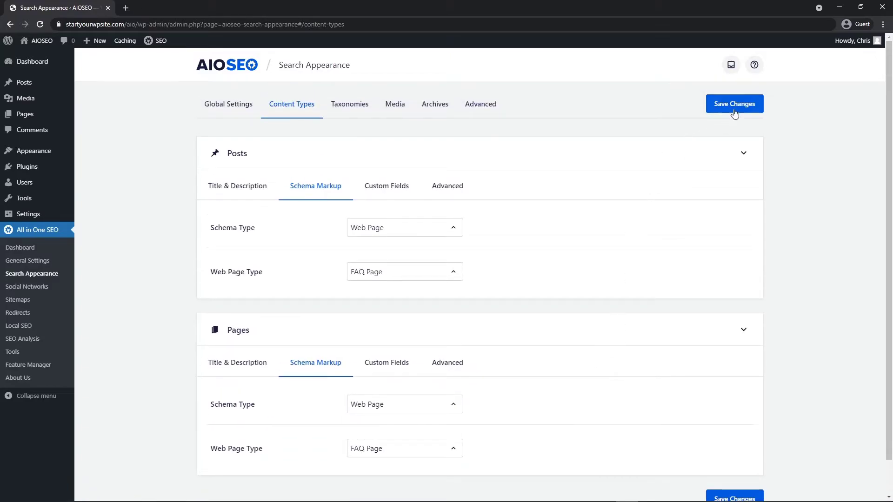
left_click(735, 105)
mouse_move(23, 82)
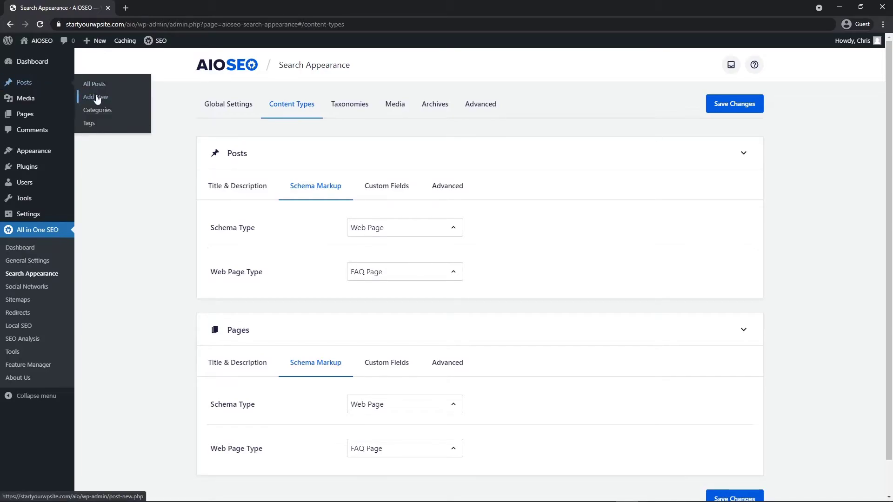
- Create a new post titled Test Post with body text My content goes here
left_click(95, 85)
key("Return")
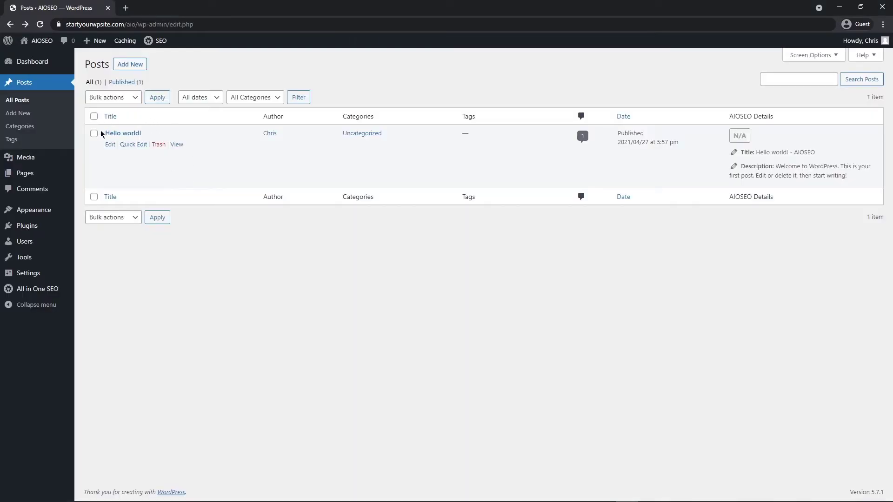
left_click(135, 69)
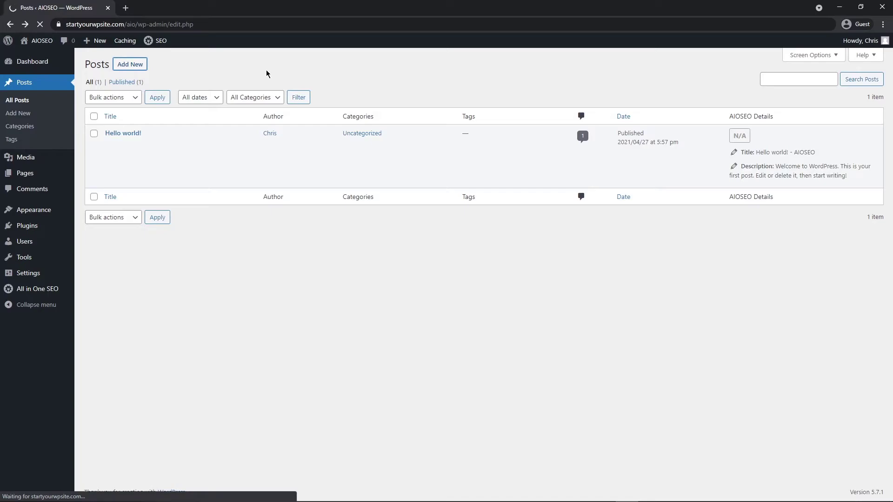
type("Test Pos")
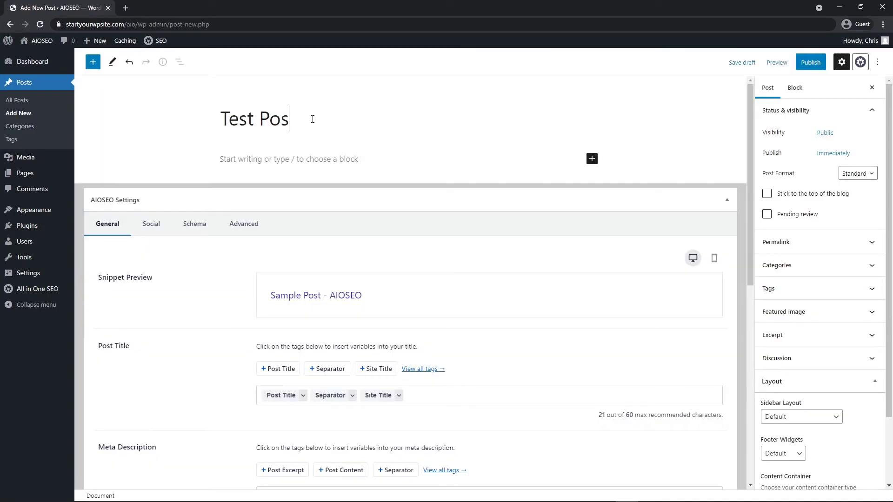
type("t")
left_click(294, 155)
type("My content goes here")
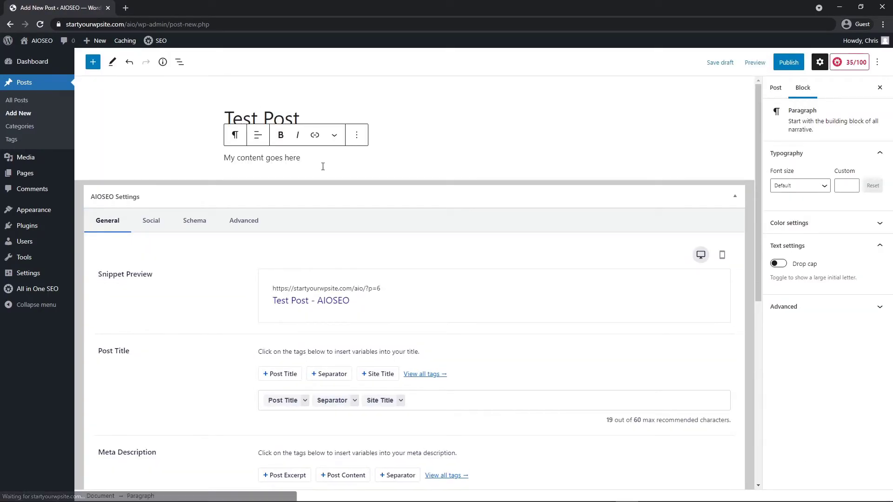
type(".")
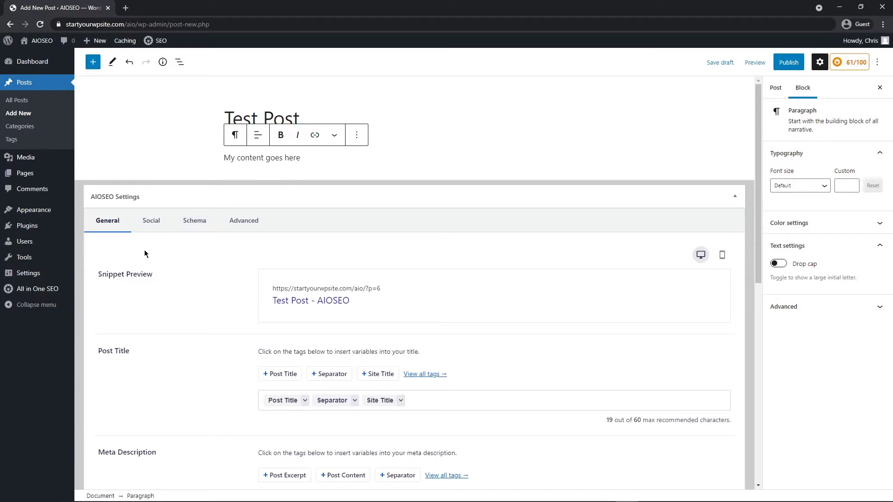
- Set this post's AIOSEO schema to Web Page with web page type FAQ Page
left_click(194, 221)
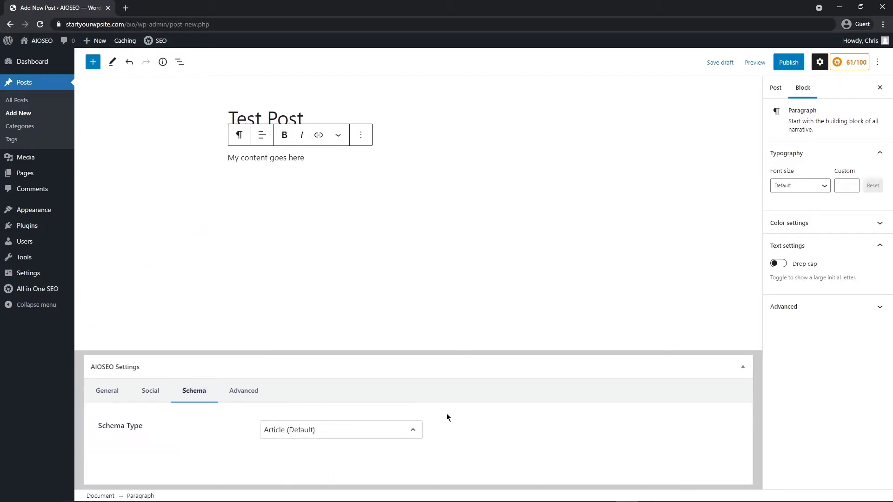
left_click(410, 430)
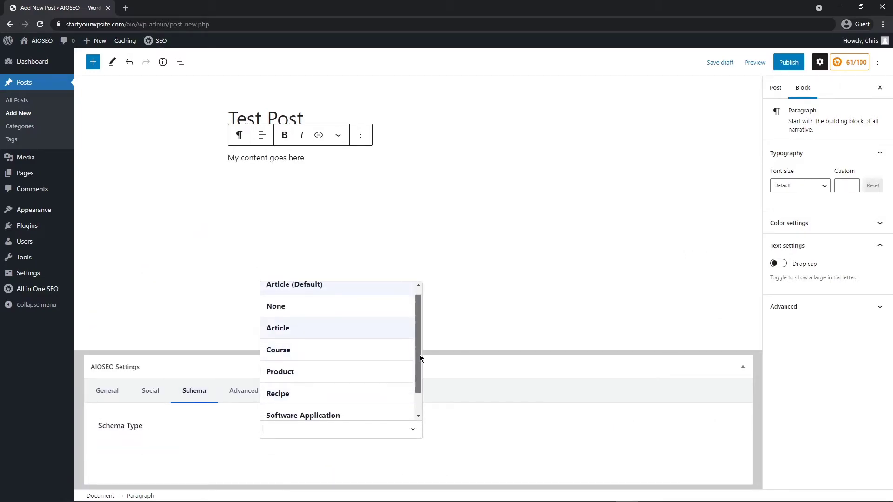
scroll(421, 359, "down", 2)
left_click(365, 409)
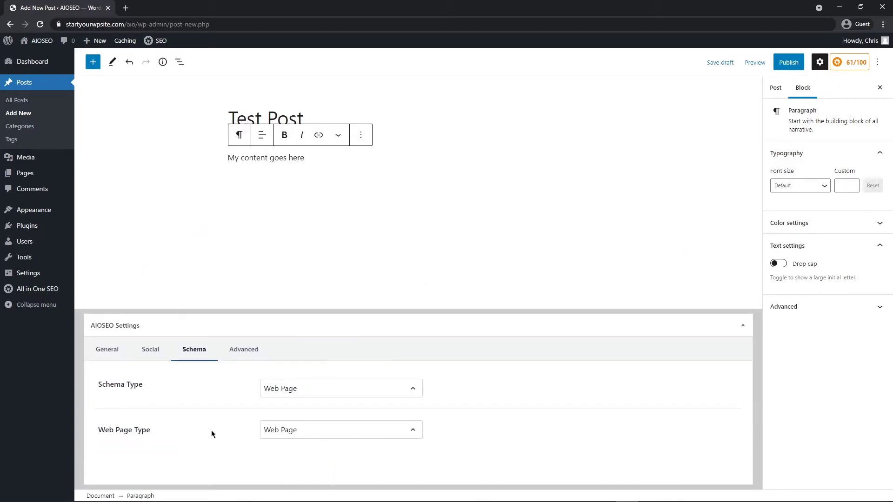
left_click(411, 431)
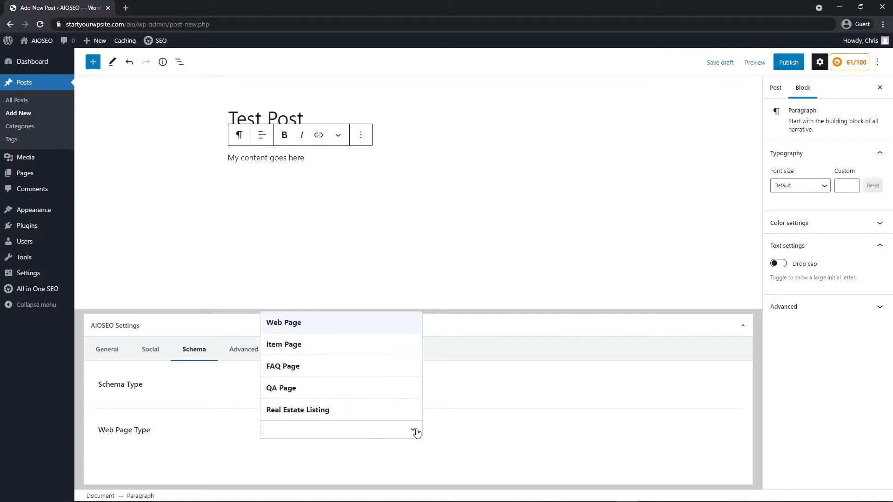
left_click(292, 371)
scroll(268, 377, "down", 1)
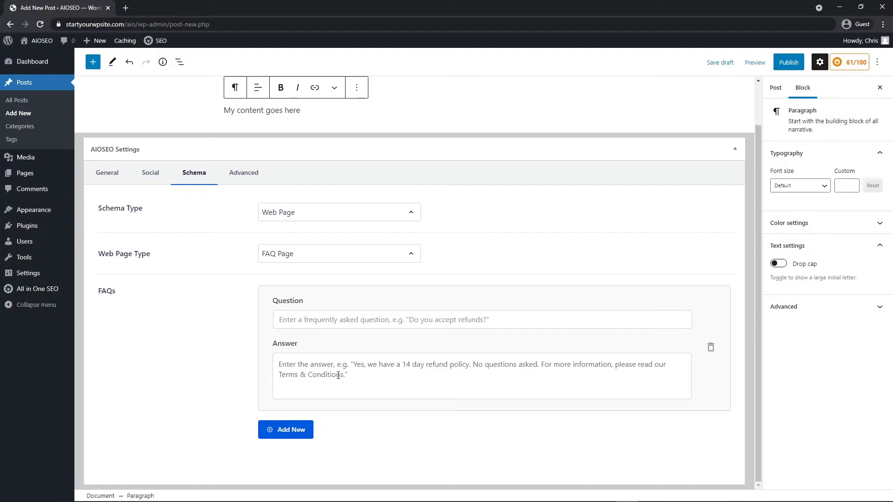
- Enter the FAQ 'Do bananas ever go bad?' with its answer, removing the extra empty pair
left_click(347, 320)
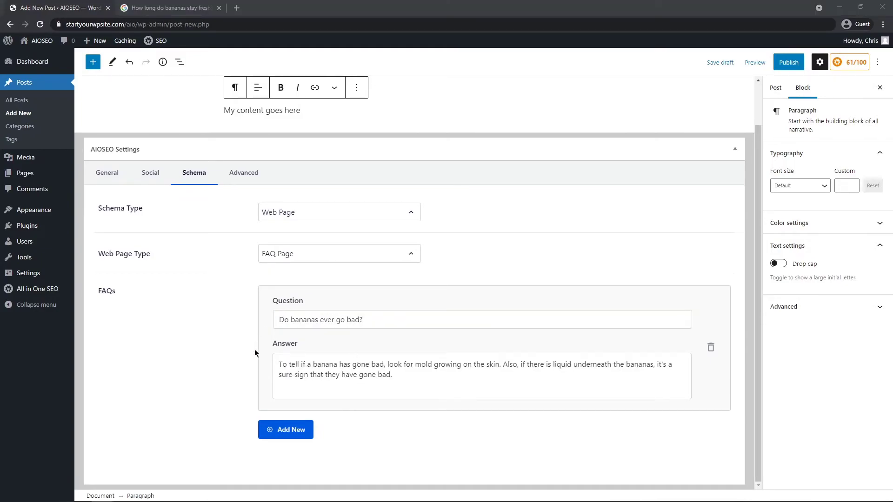
left_click(293, 430)
scroll(373, 427, "down", 3)
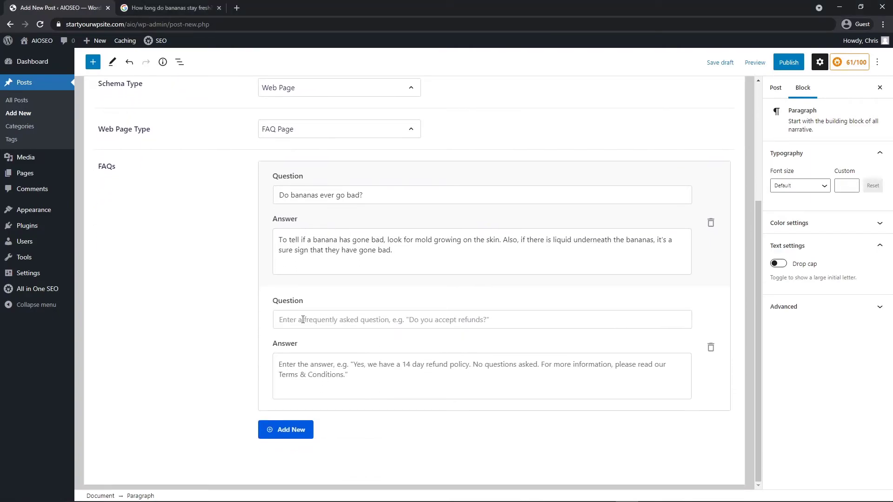
left_click(710, 347)
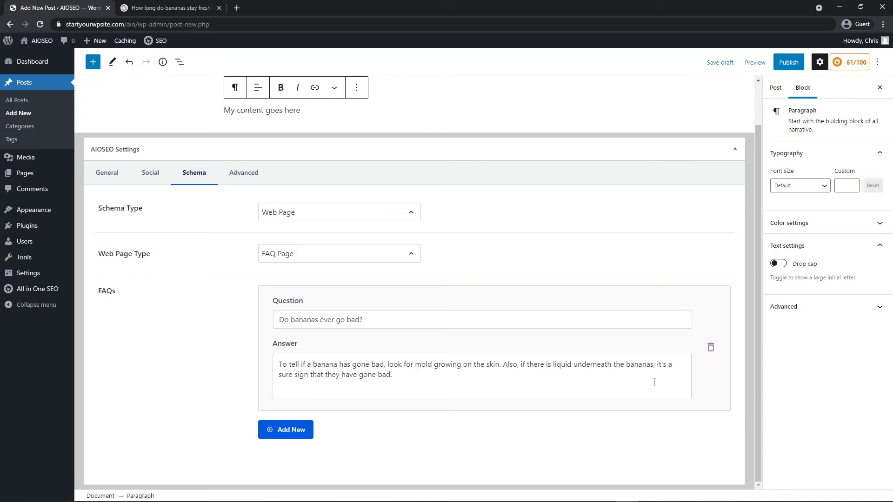
scroll(673, 292, "up", 1)
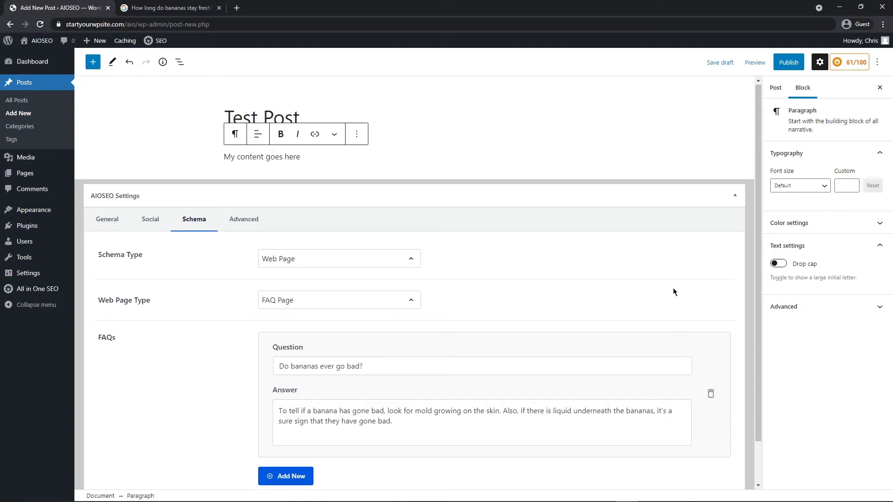
- Begin publishing Test Post
left_click(788, 62)
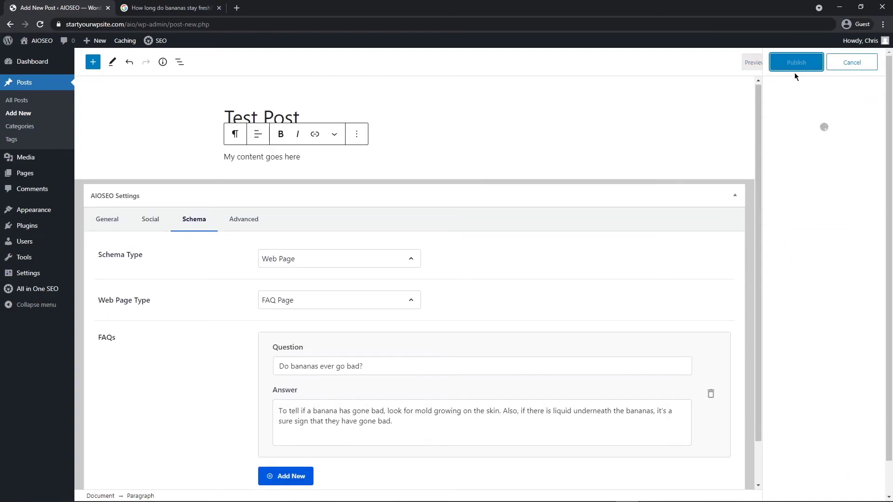